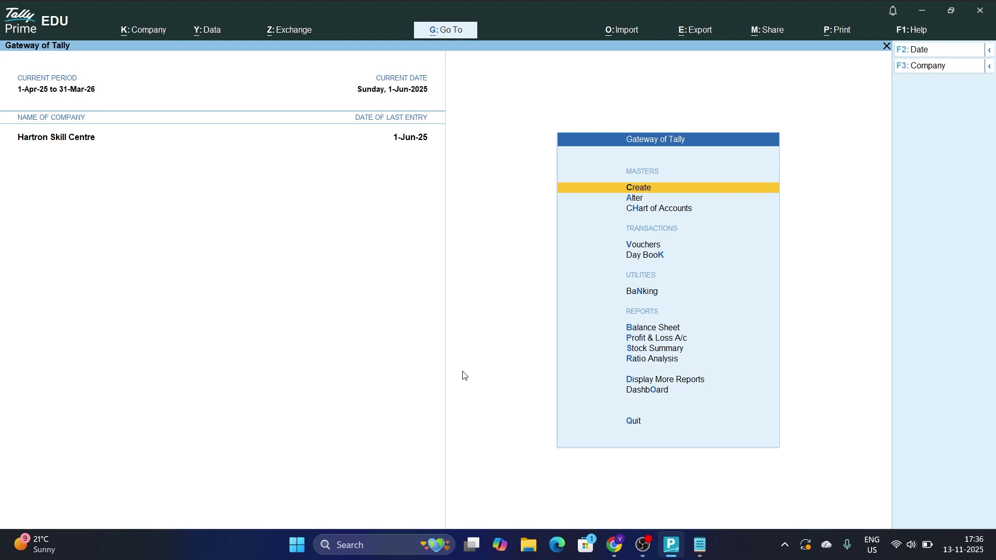
# Open the Day Book and extend its period to cover 1-Apr-25 to 1-Jun-25
pyautogui.press('Down')
pyautogui.press('Down')
pyautogui.press('Down')
pyautogui.press('Down')
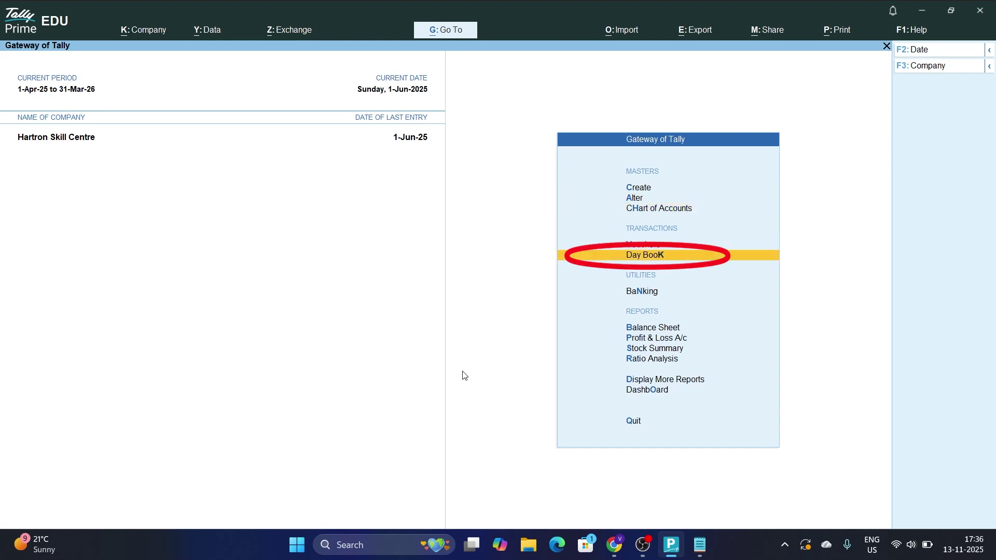
pyautogui.press('Return')
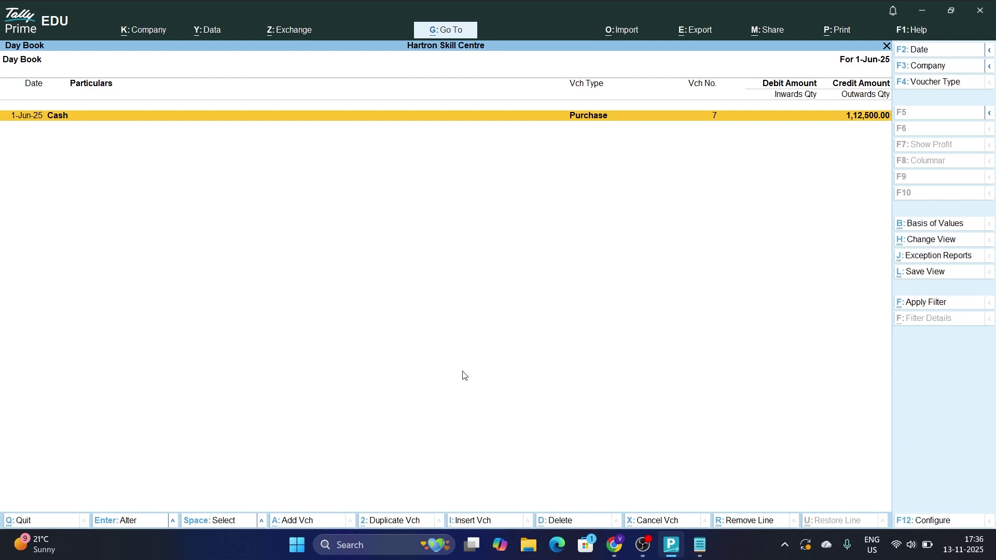
pyautogui.press('F2')
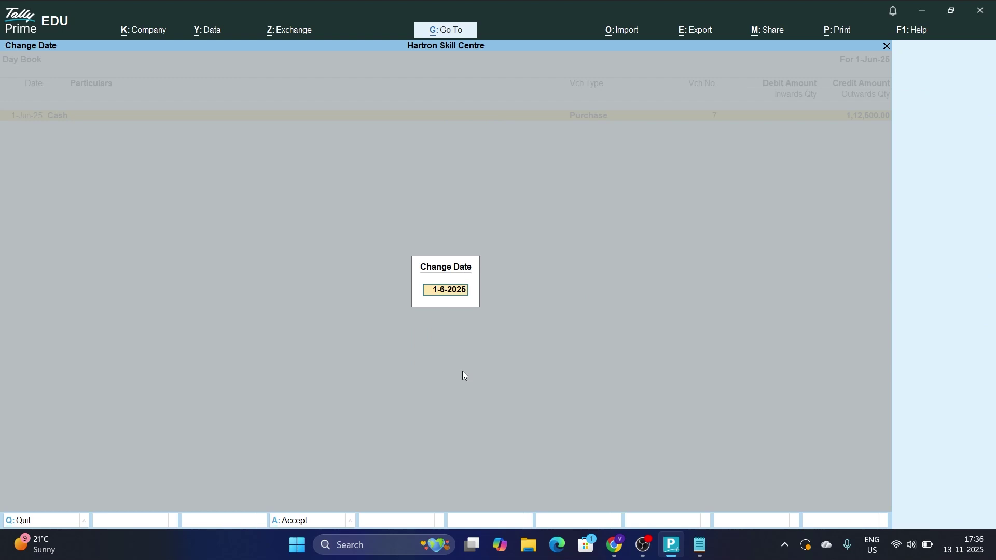
pyautogui.press('BackSpace')
pyautogui.press('Return')
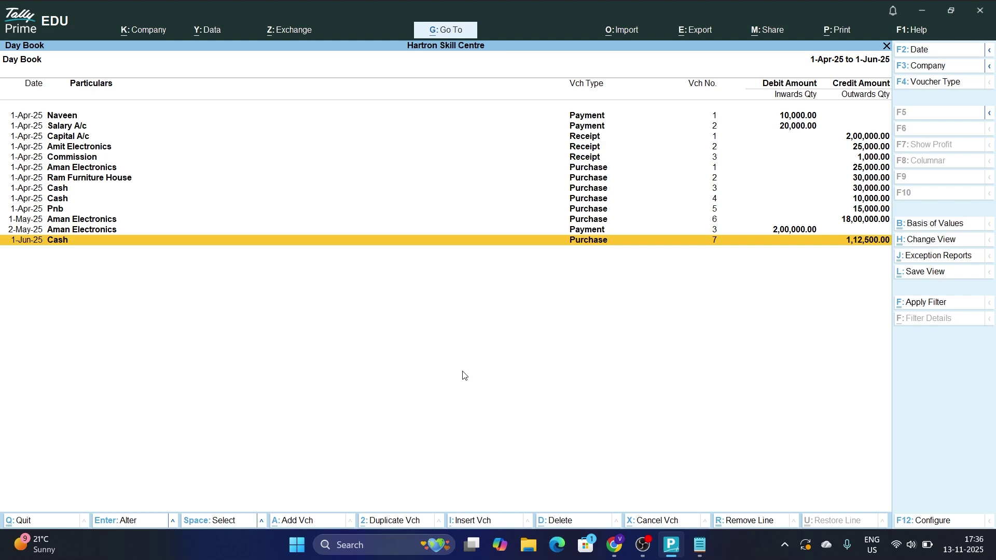
# Inspect the 1-Apr-25 purchase voucher for Aman Electronics and quit it without saving changes
pyautogui.press('Up')
pyautogui.press('Up')
pyautogui.press('Up')
pyautogui.press('Up')
pyautogui.press('Up')
pyautogui.press('Up')
pyautogui.press('Up')
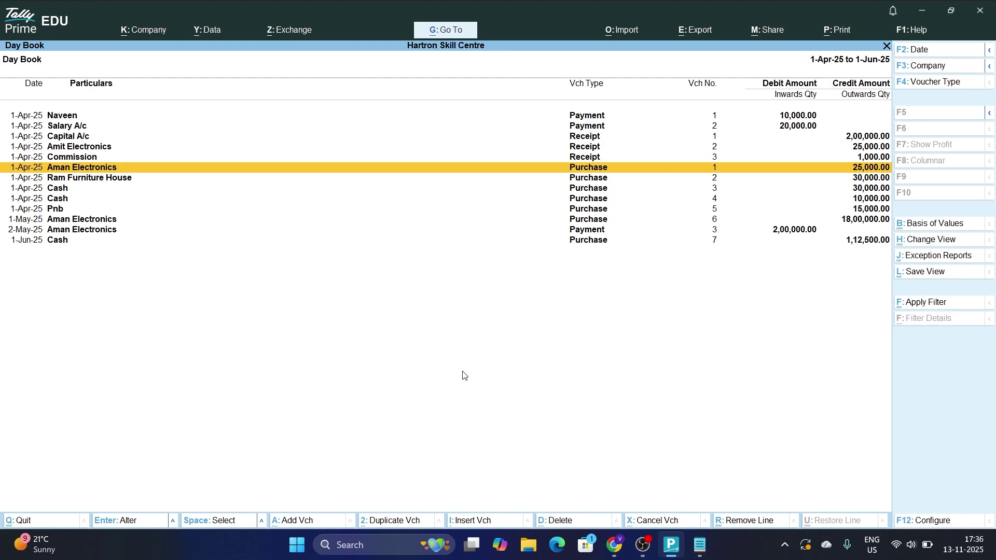
pyautogui.press('Return')
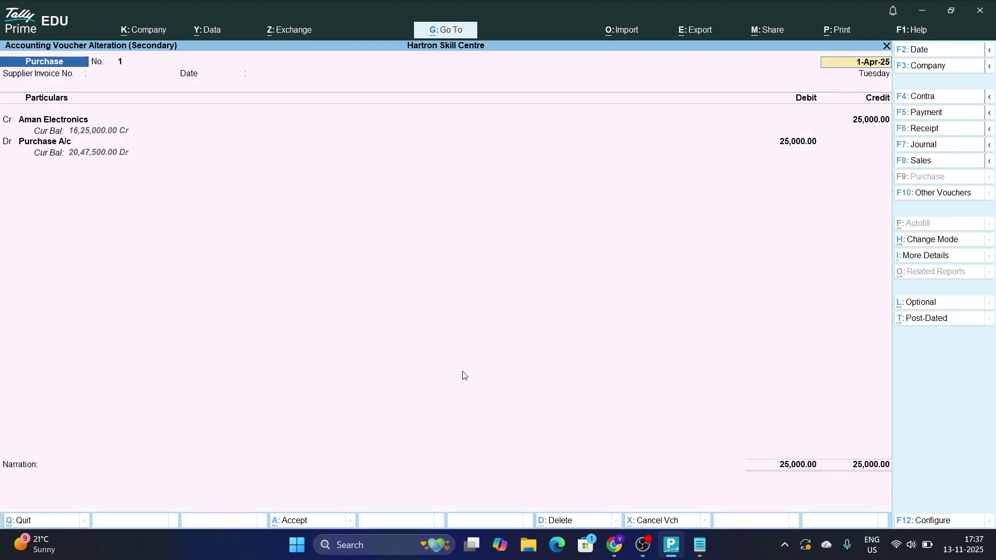
pyautogui.press('BackSpace')
pyautogui.press('Escape')
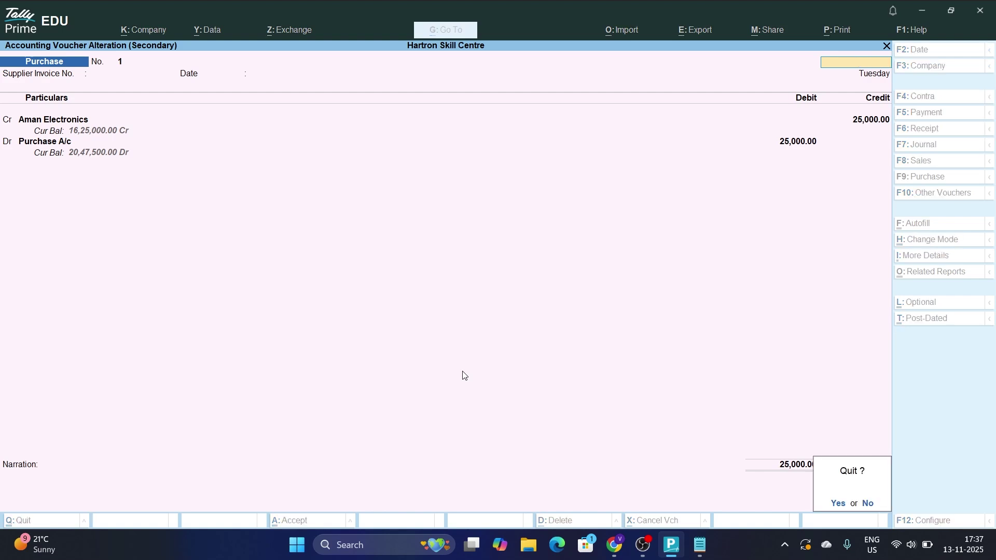
pyautogui.press('y')
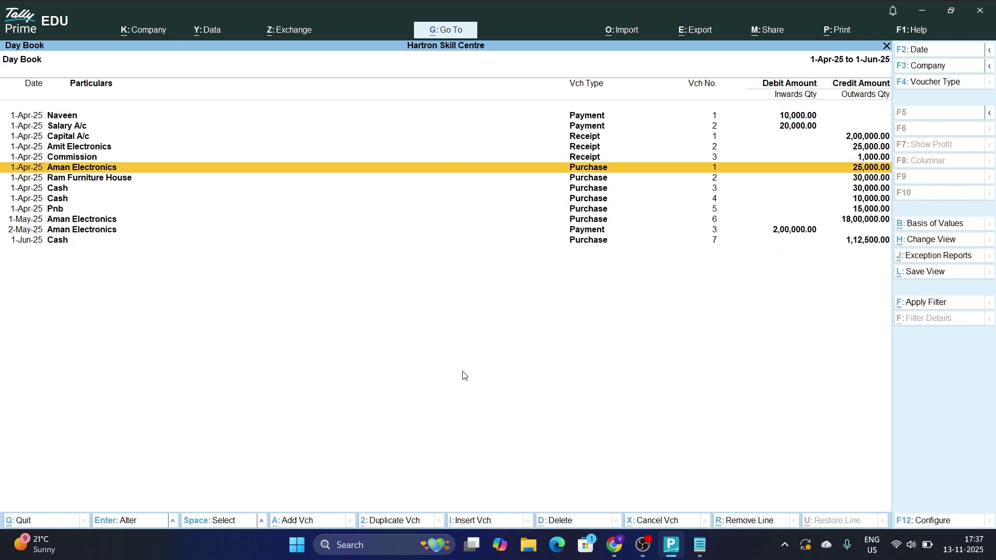
# Review the items, rates and supplier details of the 1-May-25 Aman Electronics purchase voucher, then close it unsaved
pyautogui.press('Down')
pyautogui.press('Down')
pyautogui.press('Down')
pyautogui.press('Down')
pyautogui.press('Down')
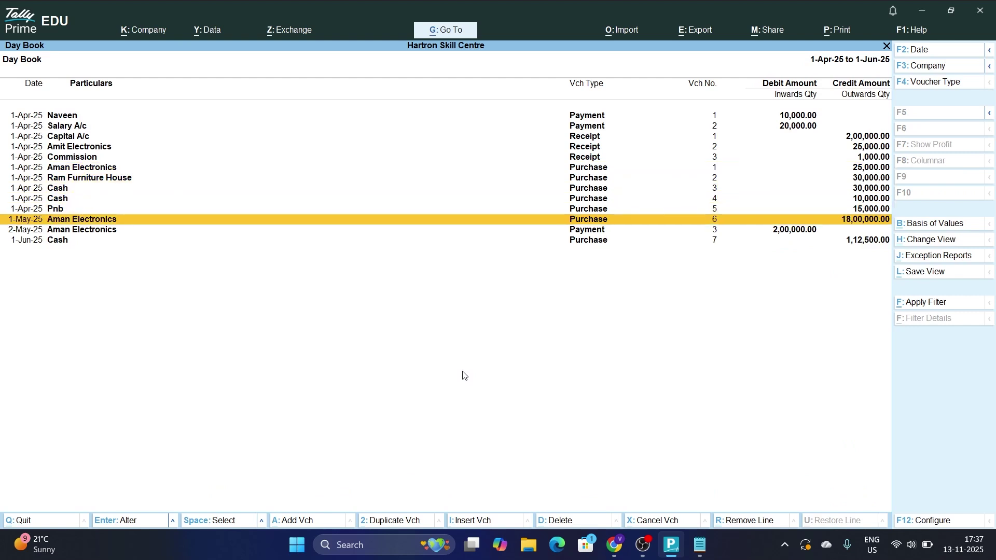
pyautogui.press('Return')
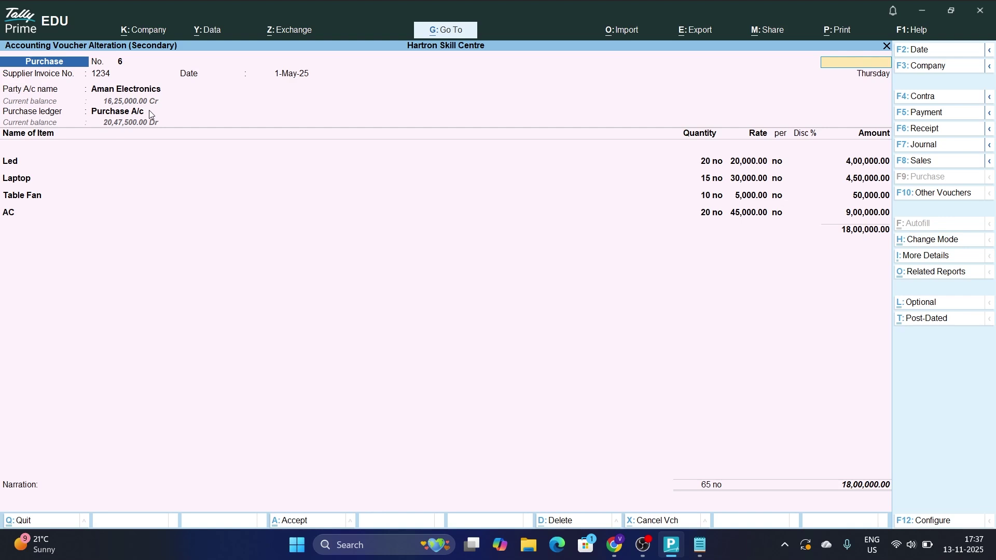
pyautogui.press('Escape')
pyautogui.press('y')
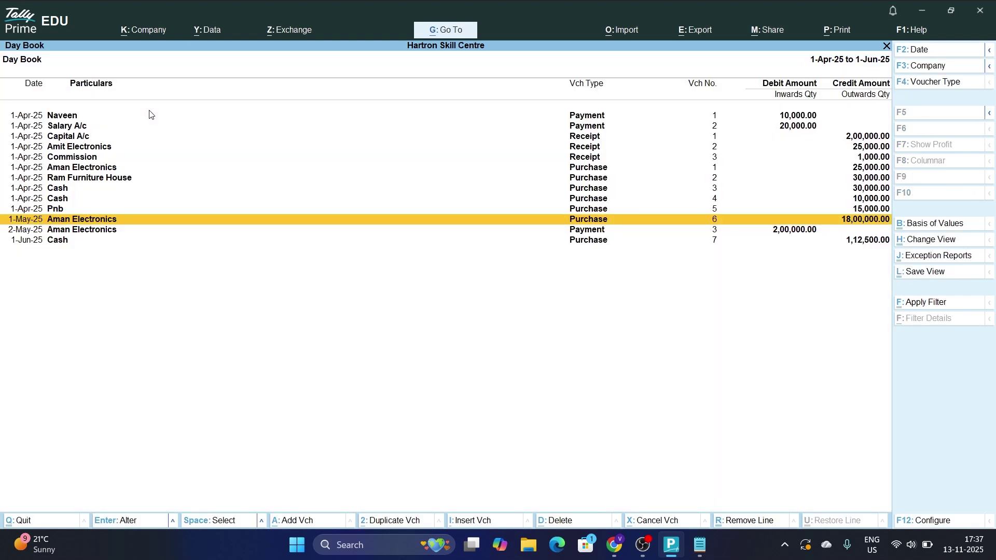
# Review the 2-May-25 payment voucher for Aman Electronics, quit it without saving and leave the Day Book
pyautogui.press('Down')
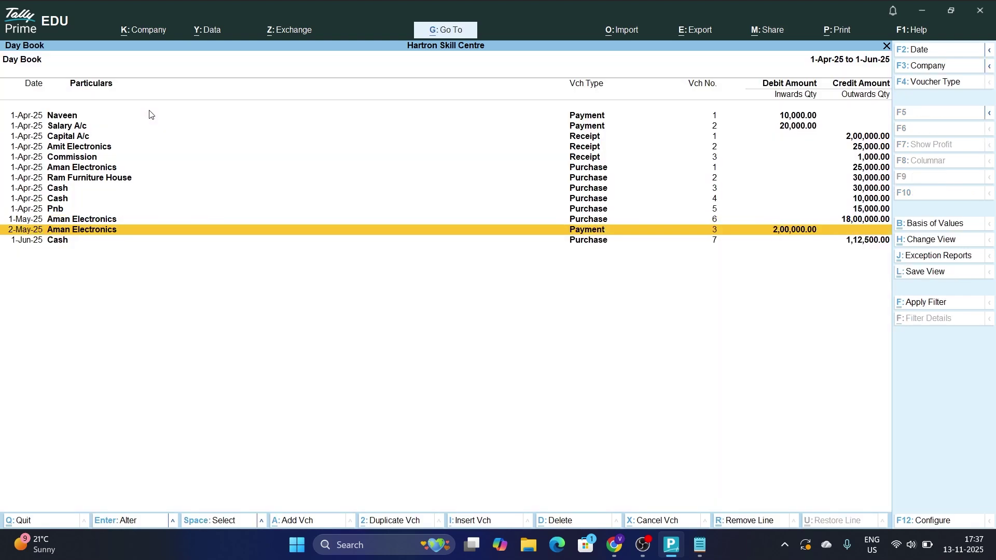
pyautogui.press('Return')
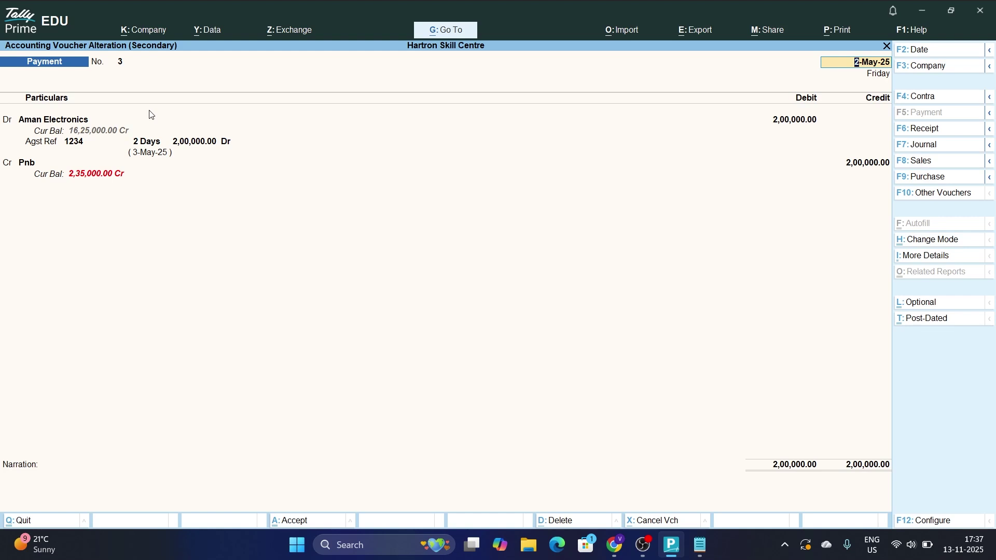
pyautogui.press('BackSpace')
pyautogui.press('Escape')
pyautogui.press('y')
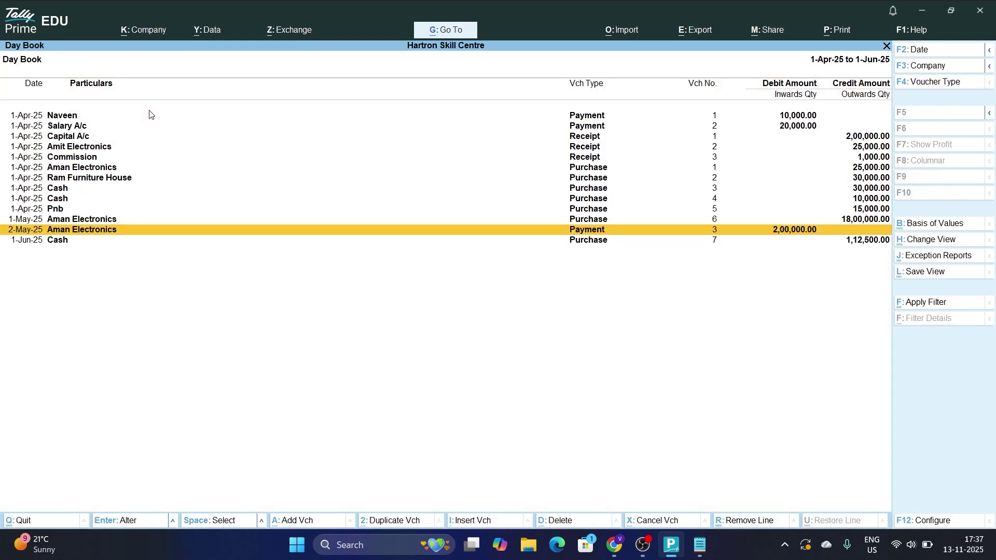
pyautogui.press('Escape')
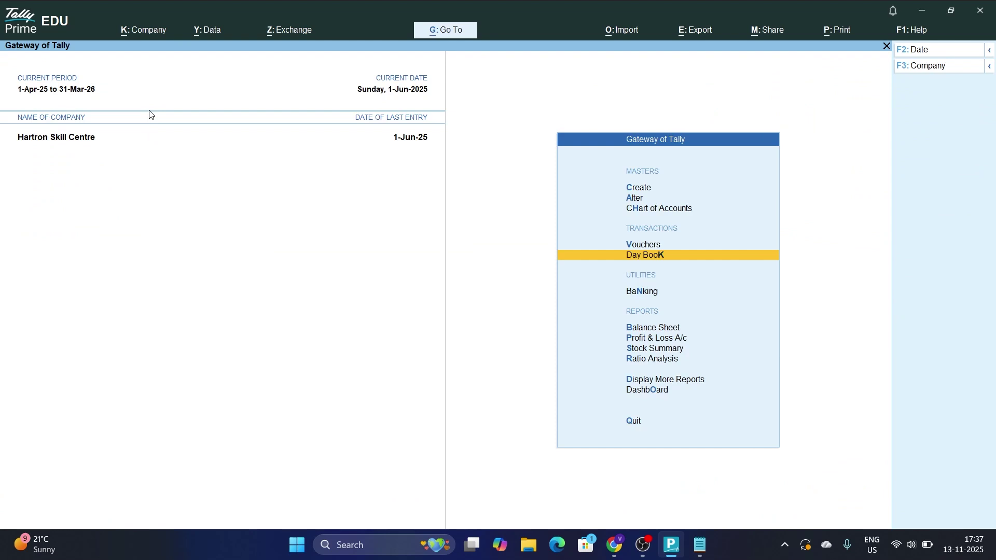
# Open the Payables outstandings report under Statements of Accounts
pyautogui.press('Down')
pyautogui.press('Down')
pyautogui.press('Down')
pyautogui.press('Down')
pyautogui.press('Down')
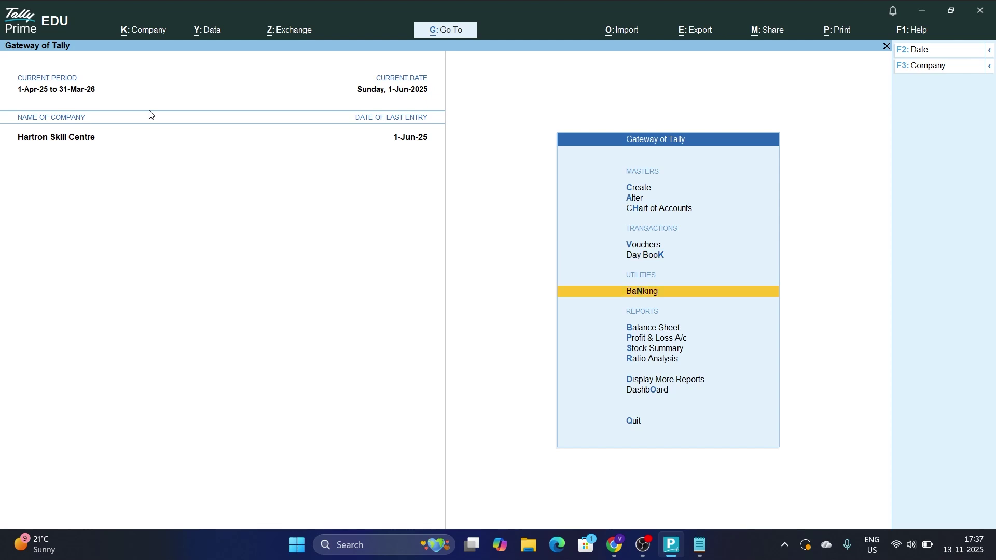
pyautogui.press('Down')
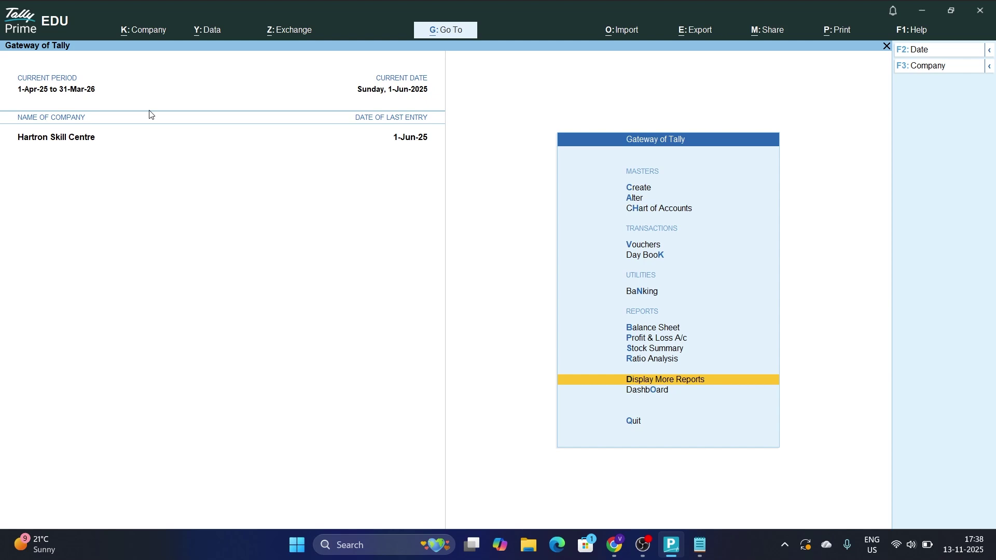
pyautogui.press('Return')
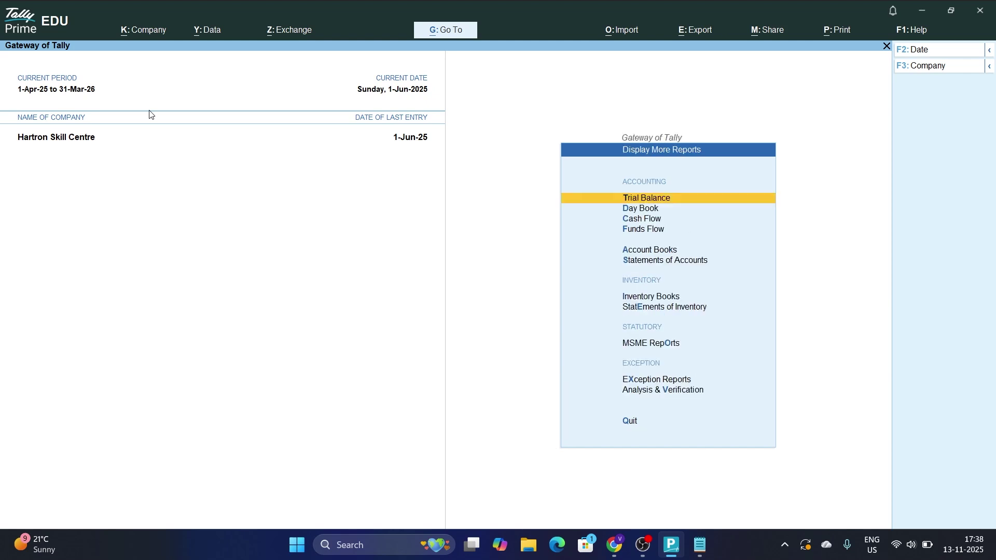
pyautogui.press('Down')
pyautogui.press('Down')
pyautogui.press('Down')
pyautogui.press('Down')
pyautogui.press('Down')
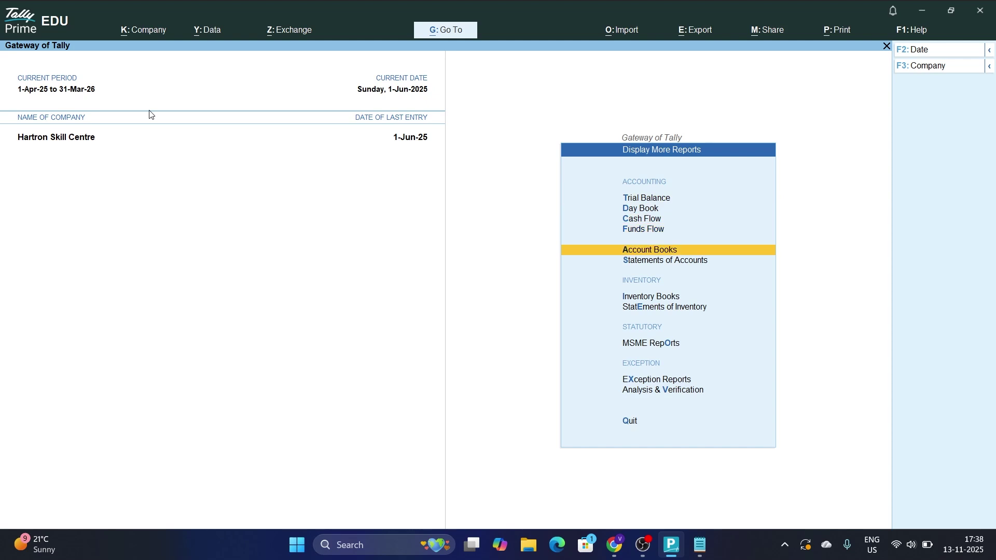
pyautogui.press('Return')
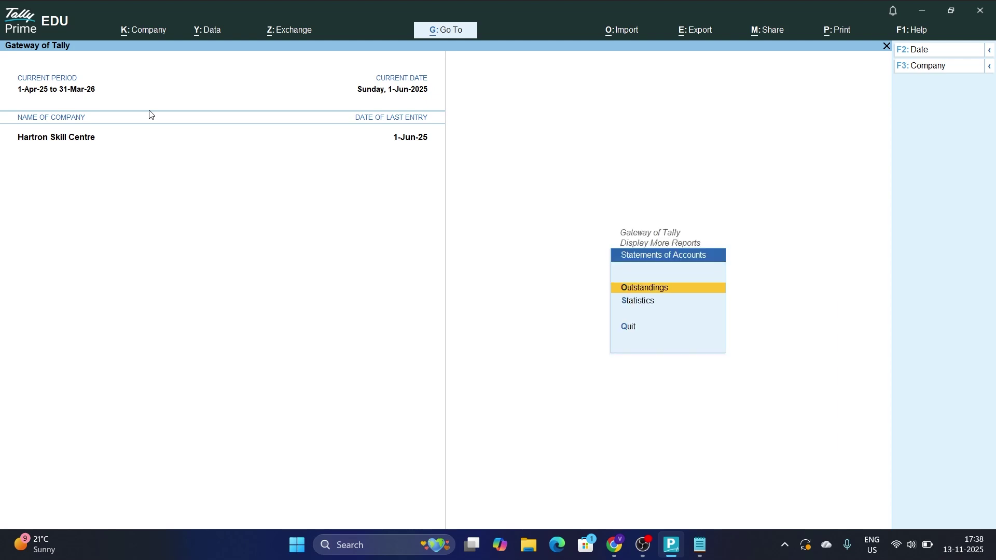
pyautogui.press('Return')
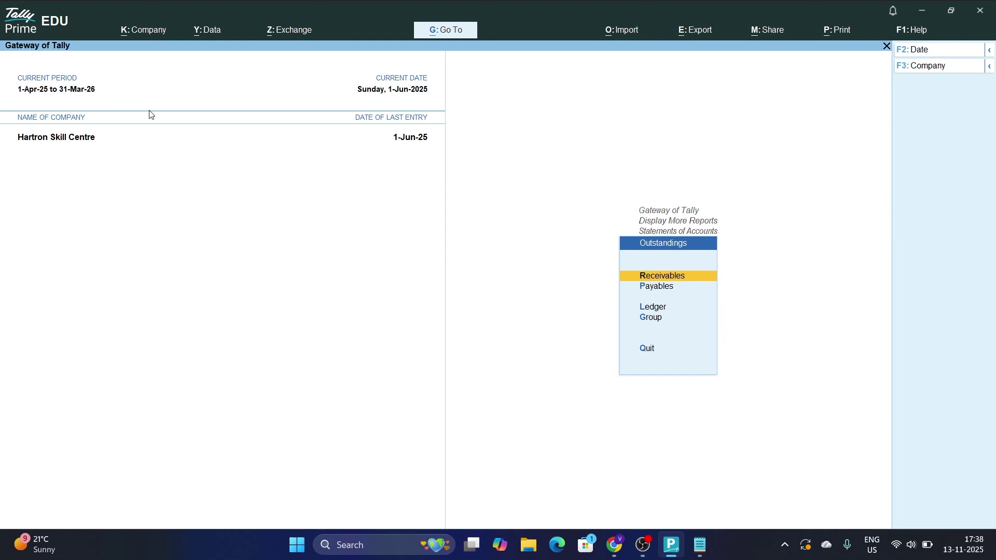
pyautogui.press('Down')
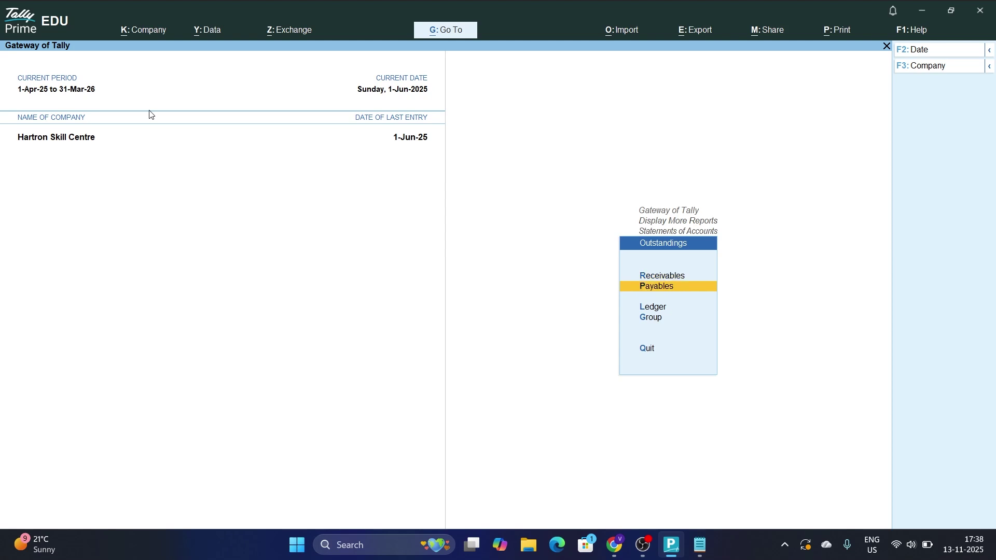
pyautogui.press('Return')
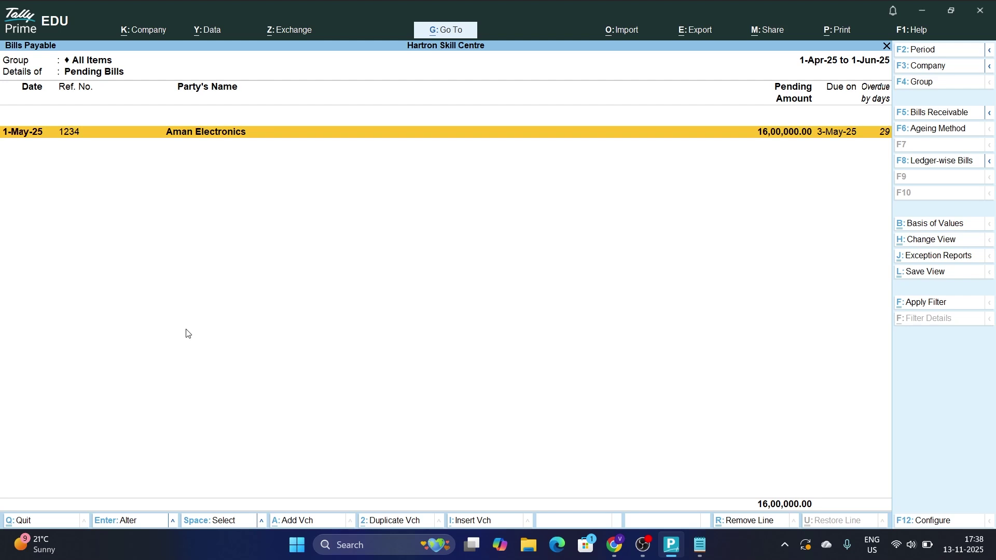
# Expand the pending Aman Electronics bill to voucher and item detail, then return to the Gateway of Tally
pyautogui.hotkey('alt', 'F1')
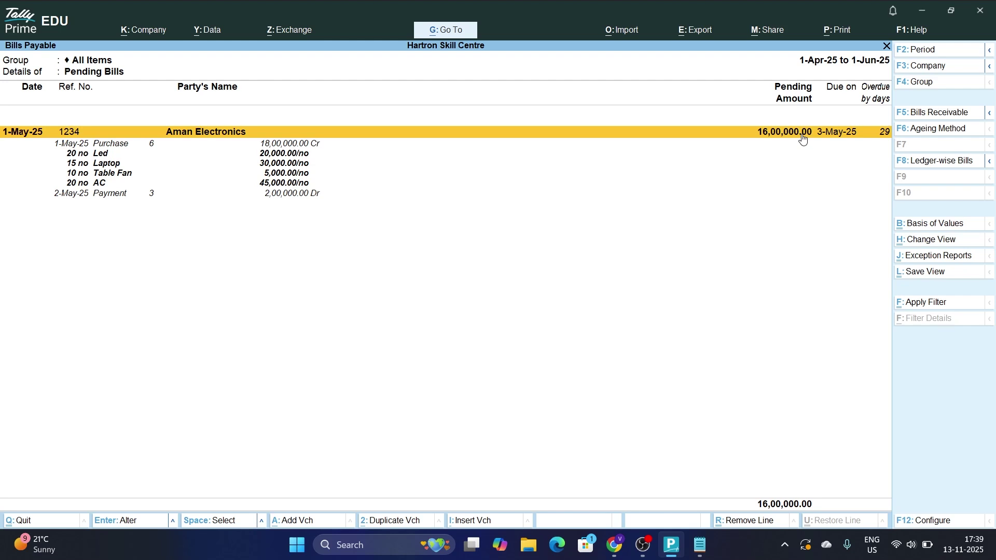
pyautogui.press('Escape')
pyautogui.press('Escape')
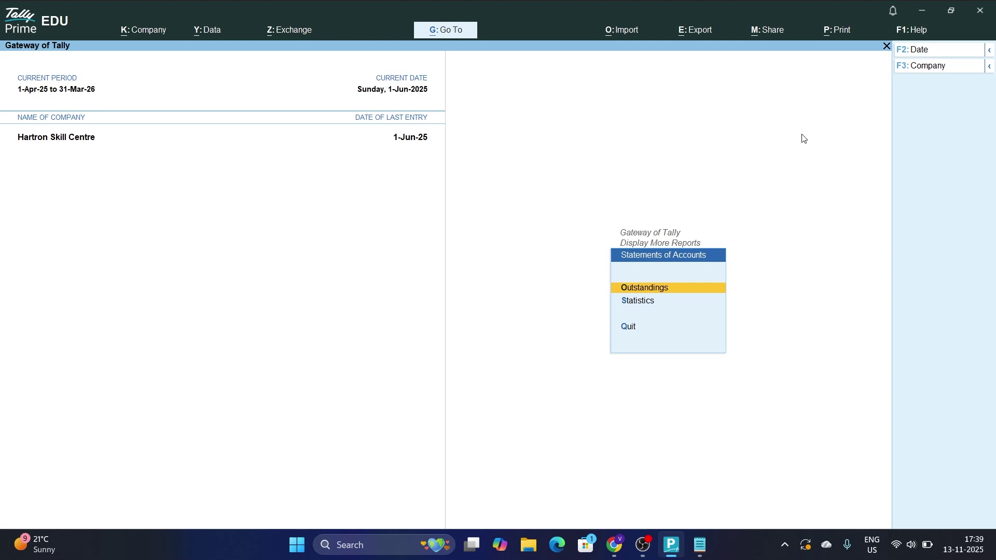
pyautogui.press('Escape')
pyautogui.press('Escape')
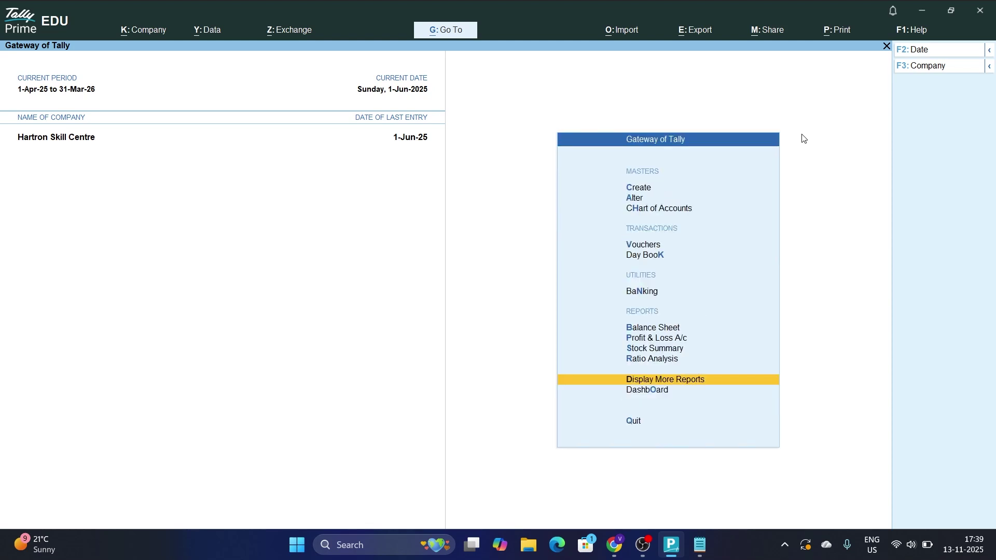
# Start a new payment voucher and choose Aman Electronics as the debit ledger
pyautogui.press('Up')
pyautogui.press('Up')
pyautogui.press('Up')
pyautogui.press('Up')
pyautogui.press('Up')
pyautogui.press('Up')
pyautogui.press('Up')
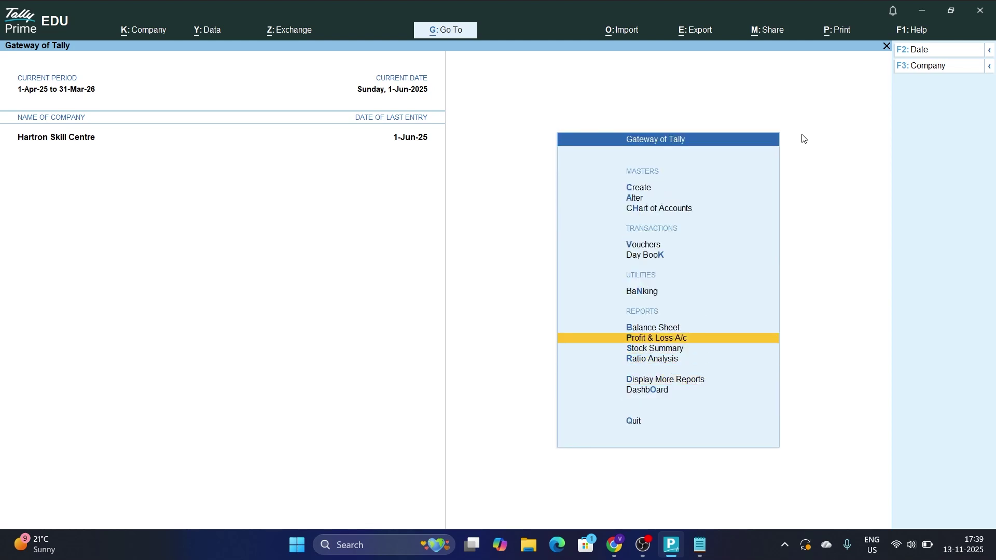
pyautogui.press('Return')
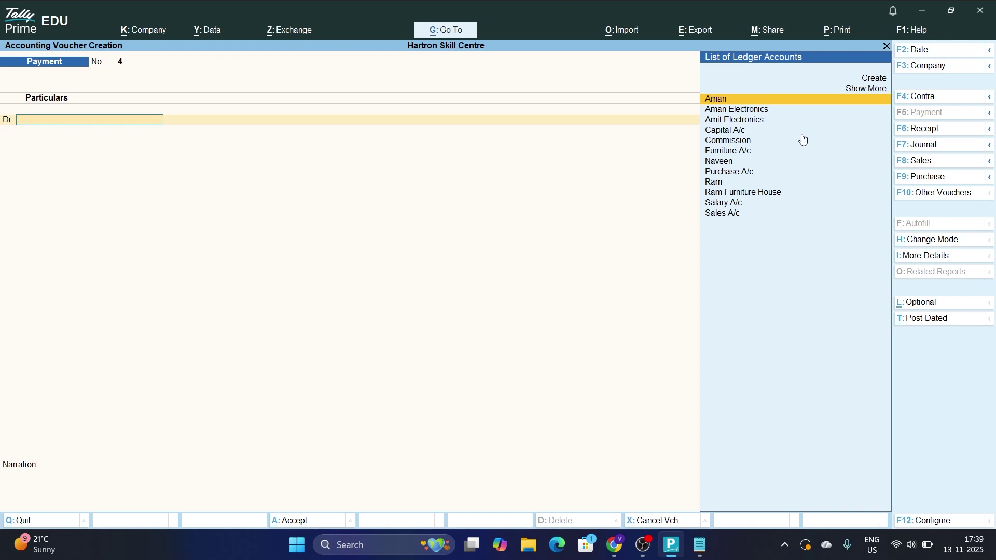
pyautogui.write('Am')
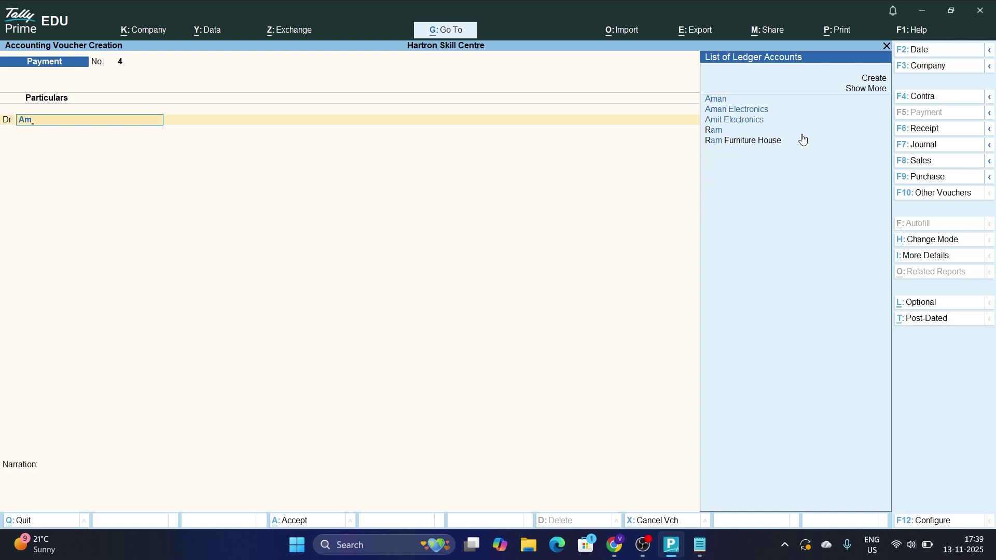
pyautogui.press('Down')
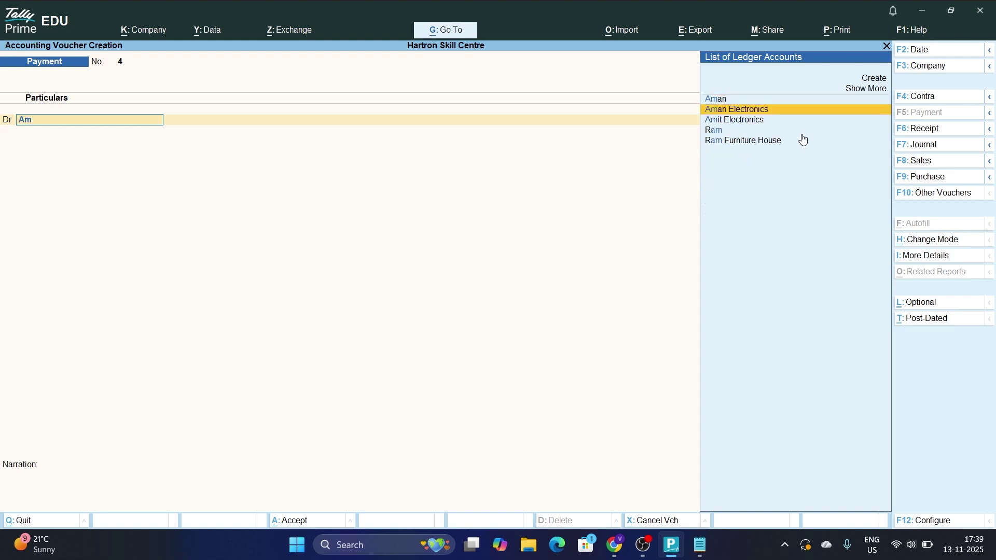
pyautogui.press('Return')
# Allocate 500000 of the payment as Agst Ref to Aman Electronics' pending bill dated 1-May-25
pyautogui.press('Return')
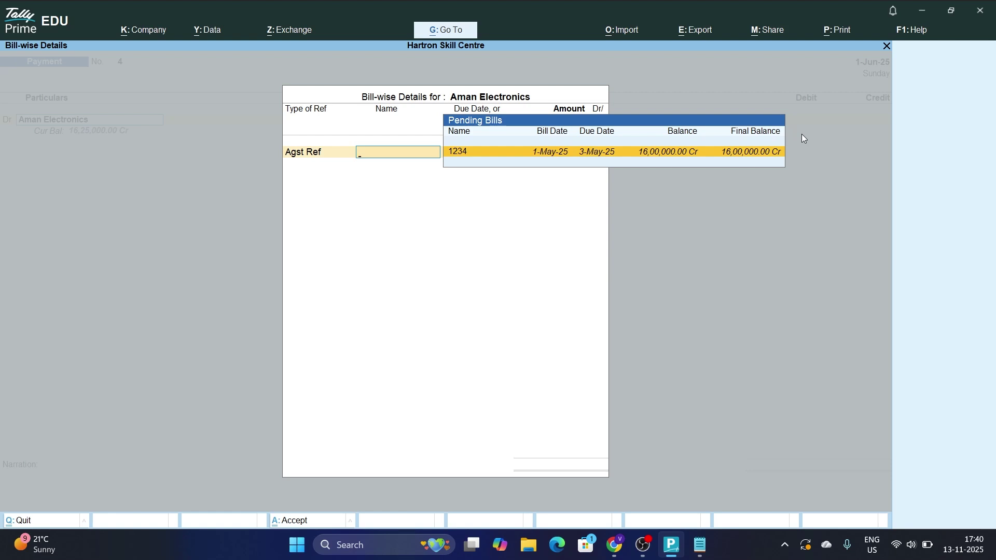
pyautogui.press('Return')
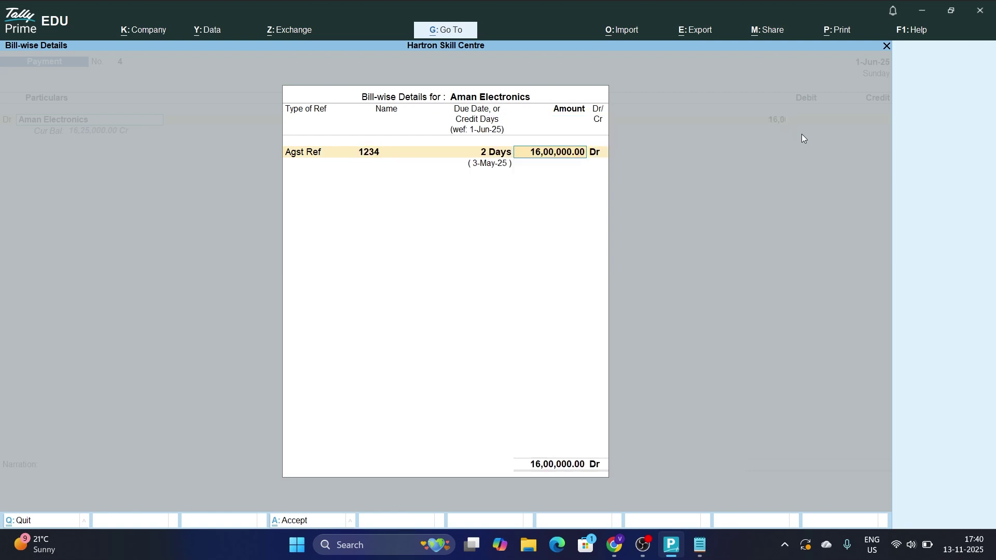
pyautogui.write('500000')
pyautogui.press('Return')
pyautogui.press('Return')
pyautogui.press('Return')
pyautogui.press('Return')
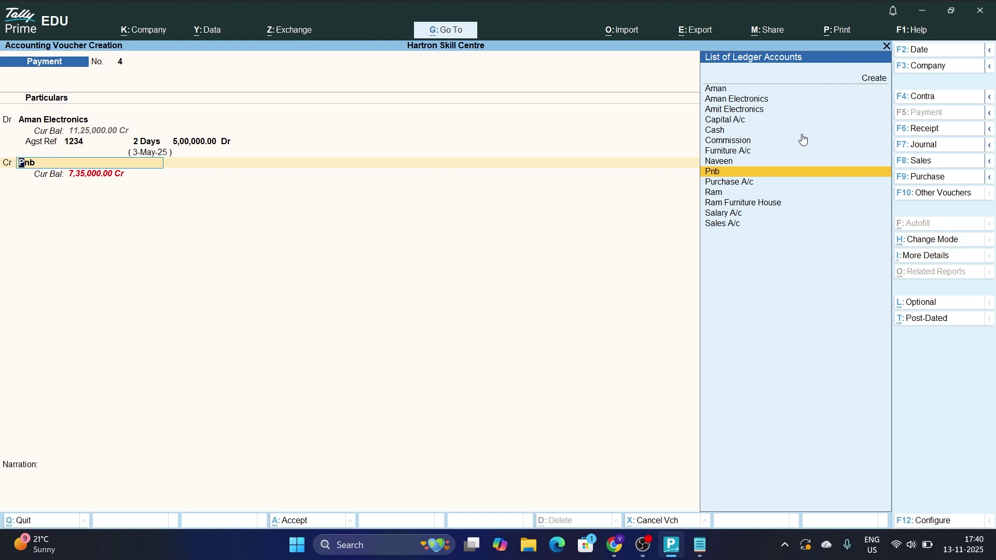
# Credit the Pnb ledger with 5,00,000 and save the payment voucher without a narration
pyautogui.press('Return')
pyautogui.press('Return')
pyautogui.press('Return')
pyautogui.press('Return')
pyautogui.press('Return')
pyautogui.press('Return')
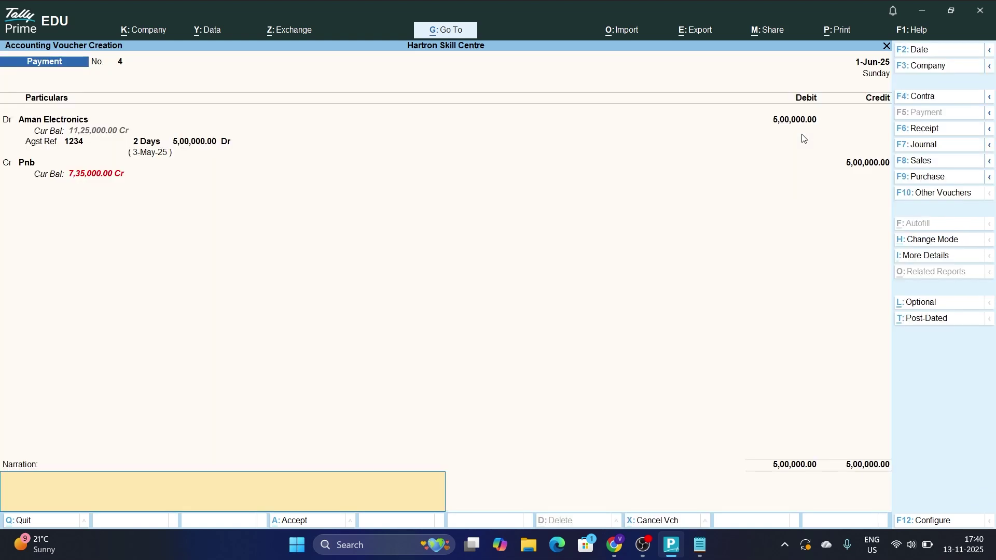
pyautogui.press('Return')
pyautogui.press('Return')
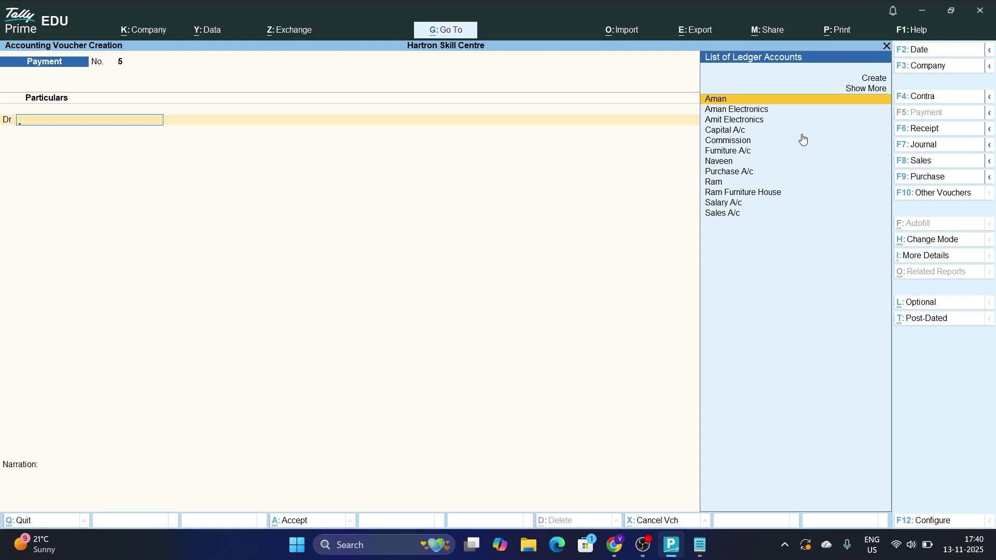
# Quit the blank payment voucher and bring up the additional reports from the Gateway of Tally
pyautogui.press('Escape')
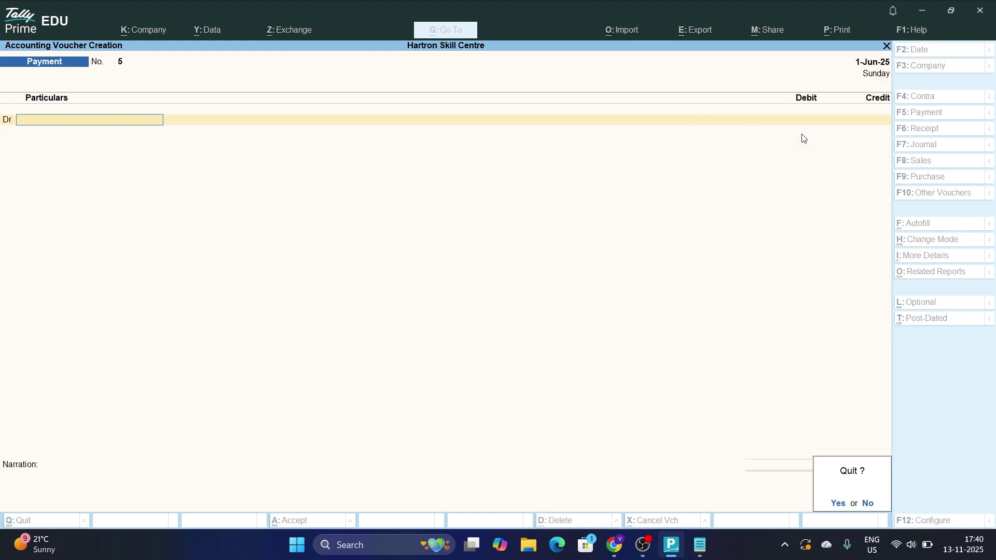
pyautogui.press('Return')
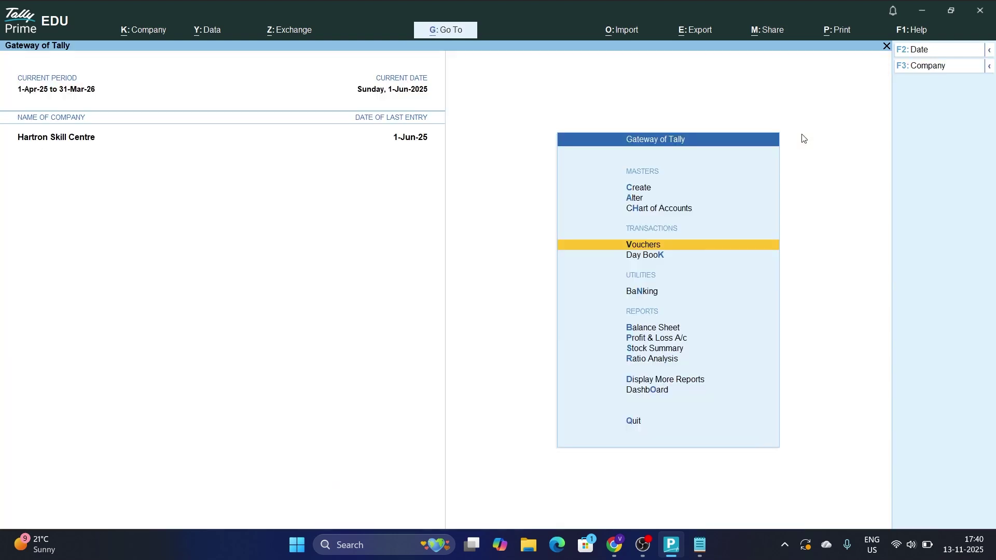
pyautogui.press('Down')
pyautogui.press('Down')
pyautogui.press('Down')
pyautogui.press('Down')
pyautogui.press('Down')
pyautogui.press('Down')
pyautogui.press('Down')
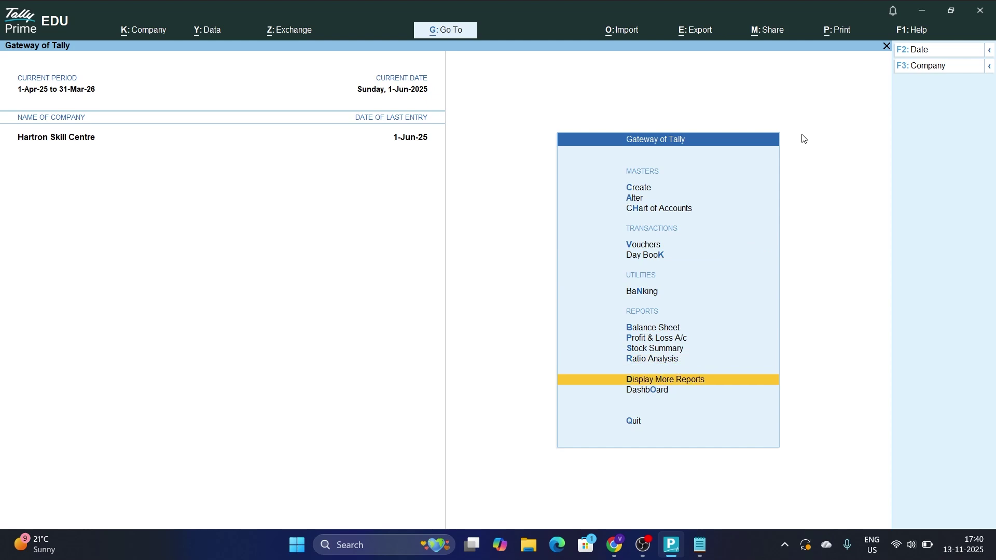
pyautogui.press('Return')
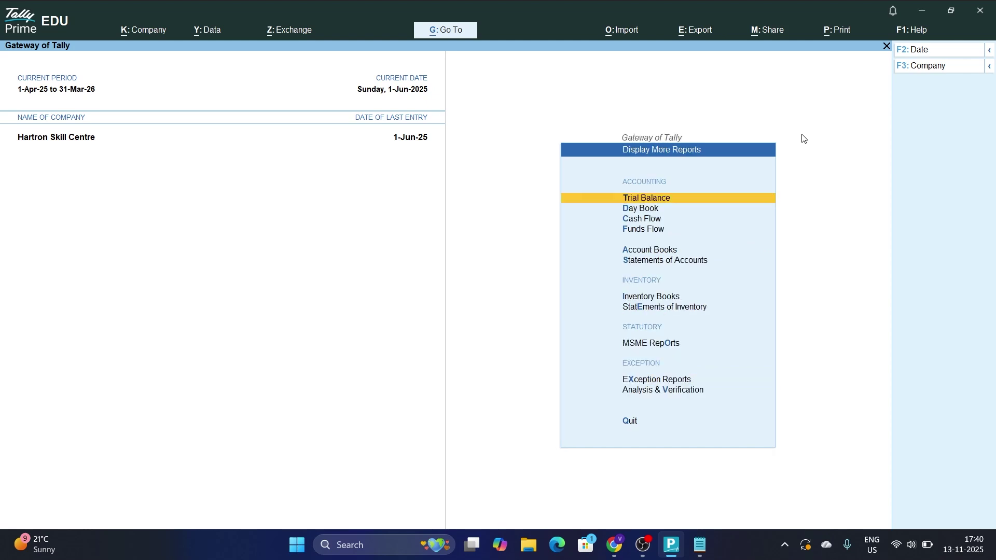
# Open the outstanding payables report from the statements of accounts
pyautogui.press('Down')
pyautogui.press('Down')
pyautogui.press('Down')
pyautogui.press('Down')
pyautogui.press('Down')
pyautogui.press('Return')
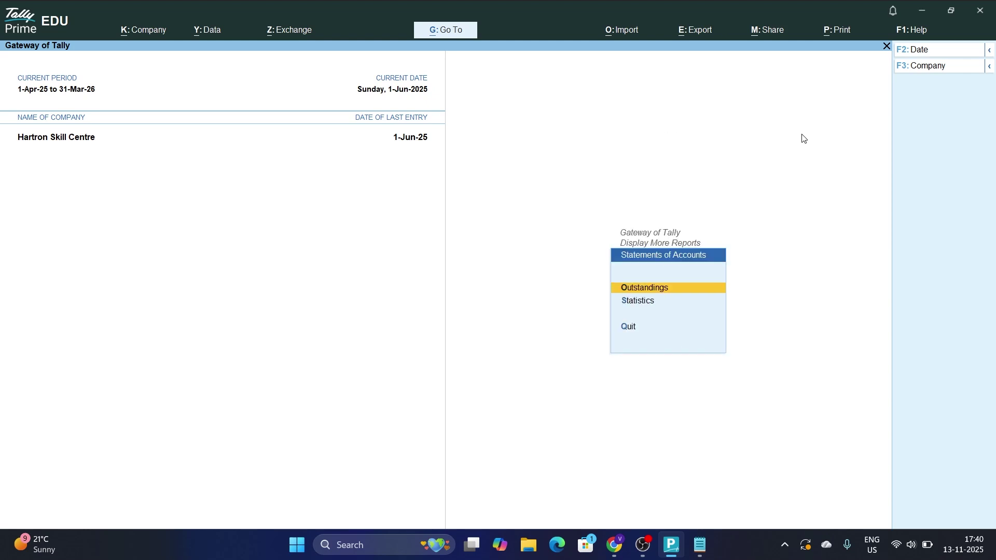
pyautogui.press('Return')
pyautogui.press('Down')
pyautogui.press('Return')
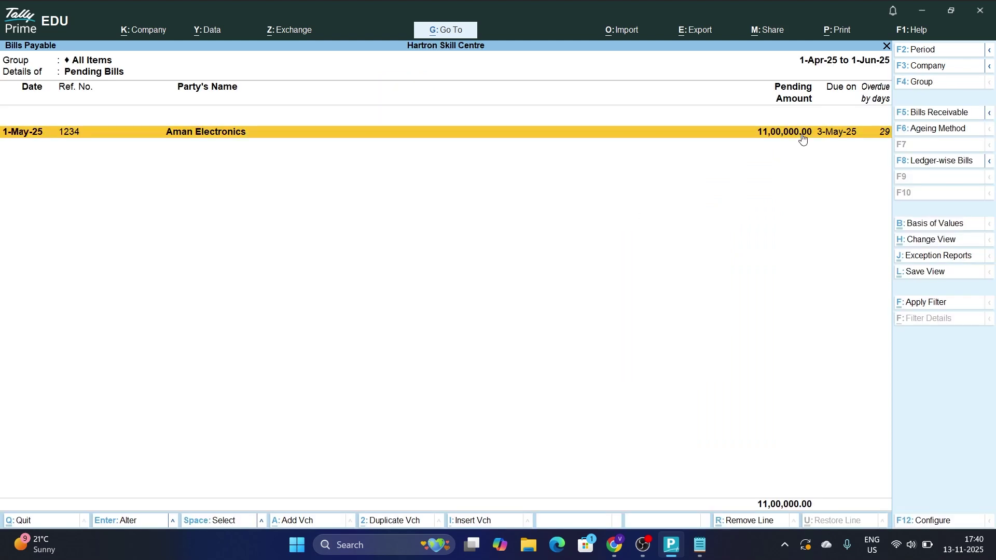
# Expand the pending Aman Electronics bill to voucher and item detail and examine its purchase and payment entries
pyautogui.hotkey('alt', 'F1')
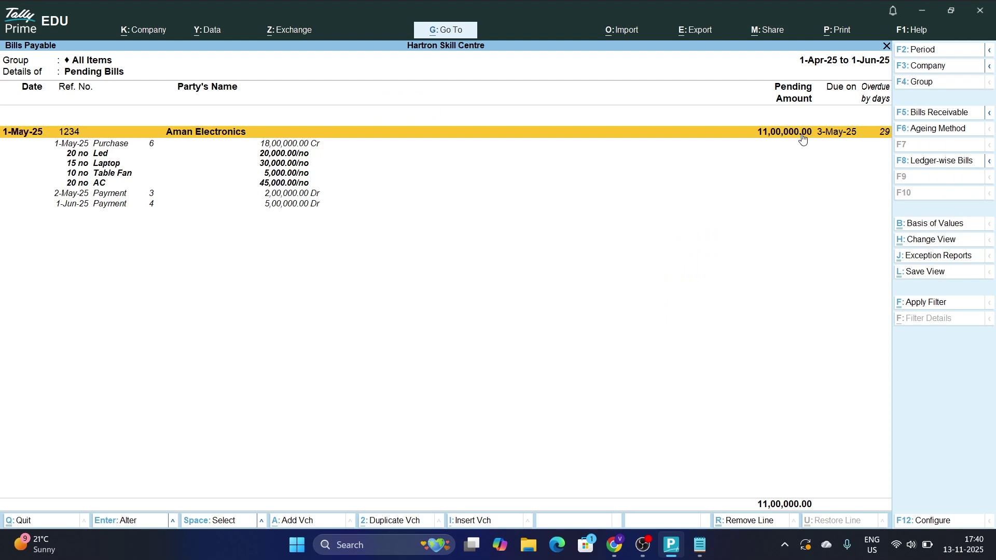
pyautogui.press('Down')
pyautogui.press('Down')
pyautogui.press('Down')
pyautogui.press('Down')
pyautogui.press('Down')
pyautogui.press('Down')
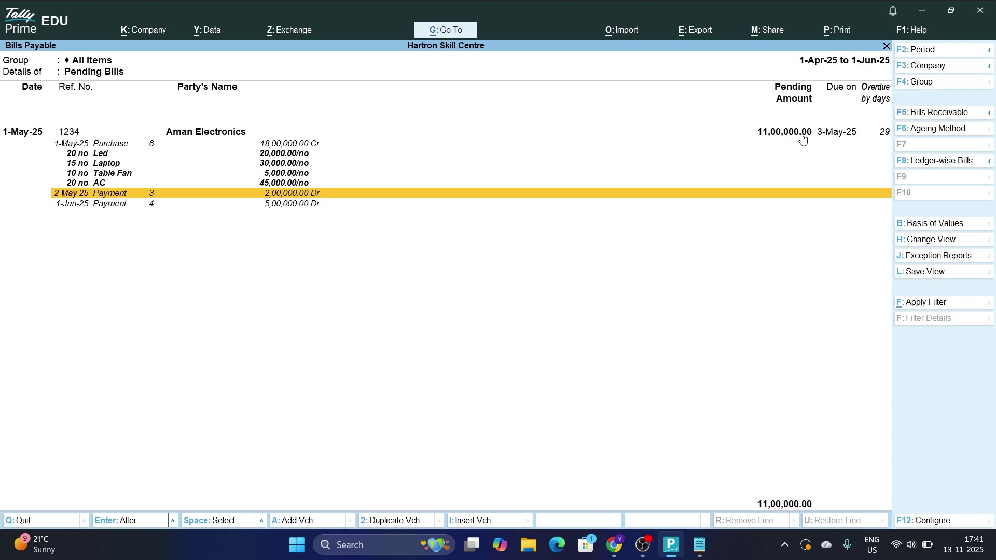
# Close the Bills Payable report and return to the Gateway of Tally
pyautogui.press('Escape')
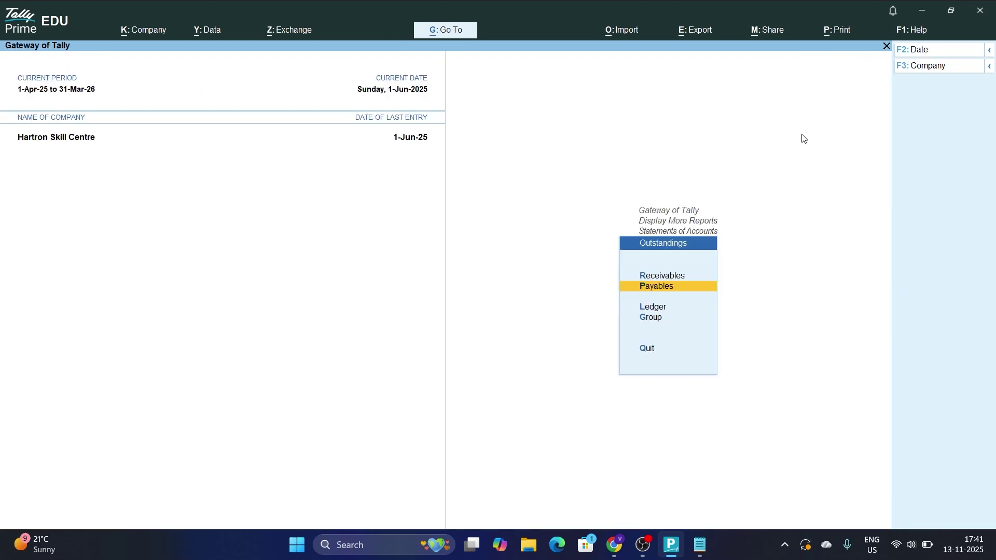
pyautogui.press('Escape')
pyautogui.press('Escape')
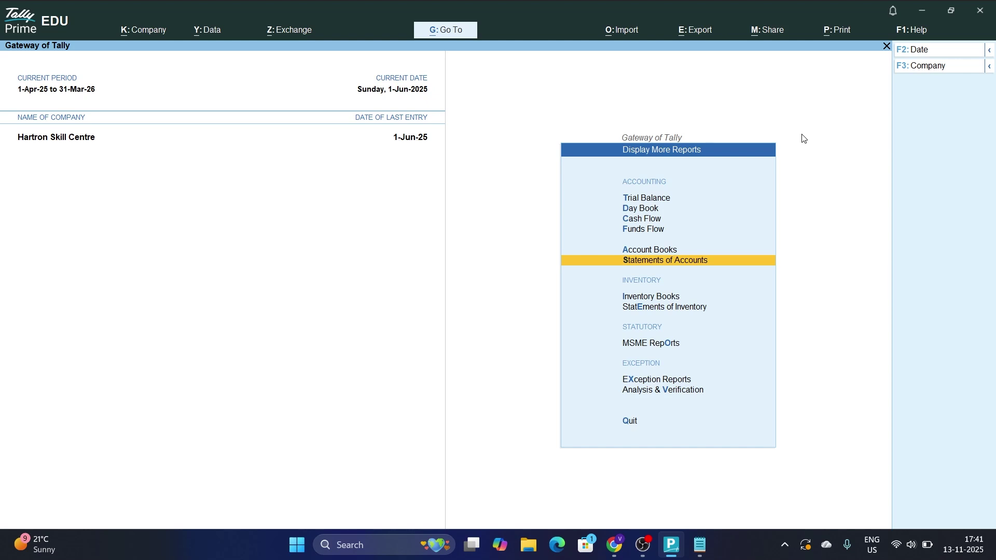
pyautogui.press('Escape')
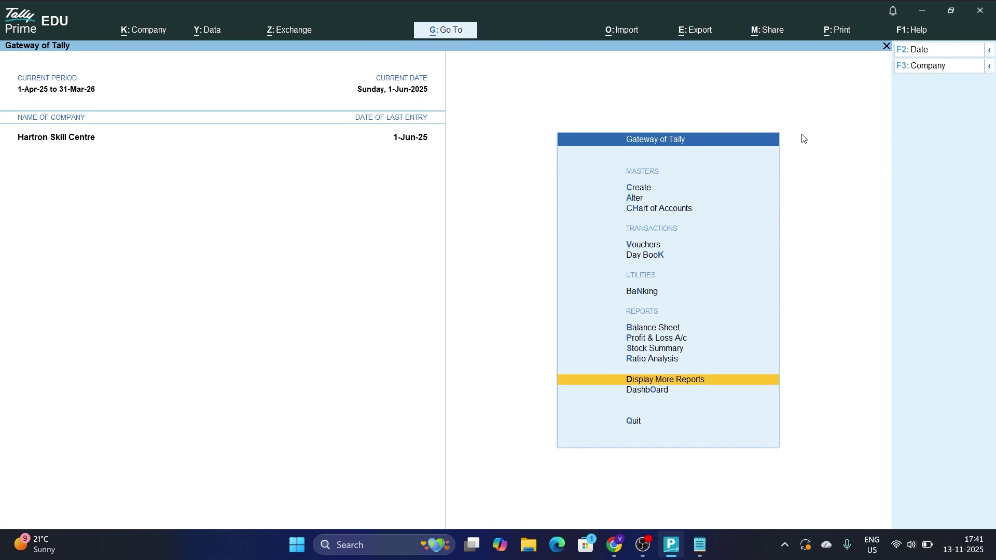